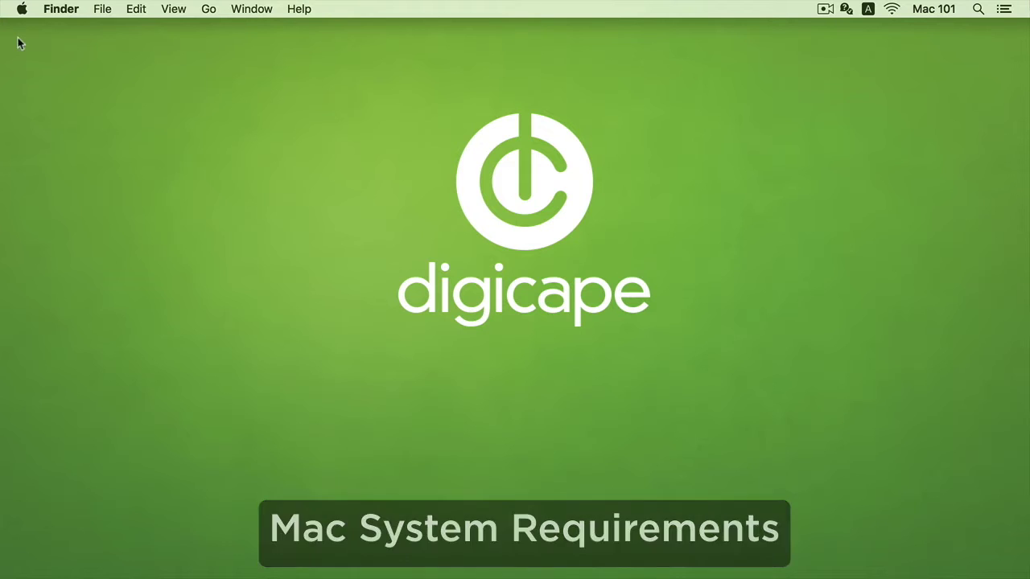
- Check About This Mac: MacBook Pro (Retina, Mid 2012) running OS X El Capitan 10.11.6, then close it
click(22, 9)
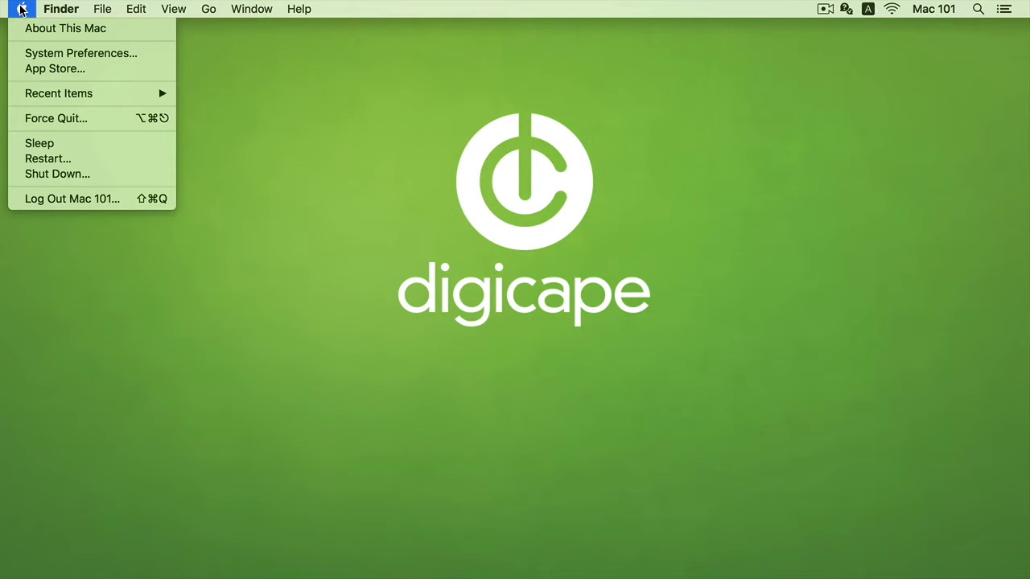
click(23, 29)
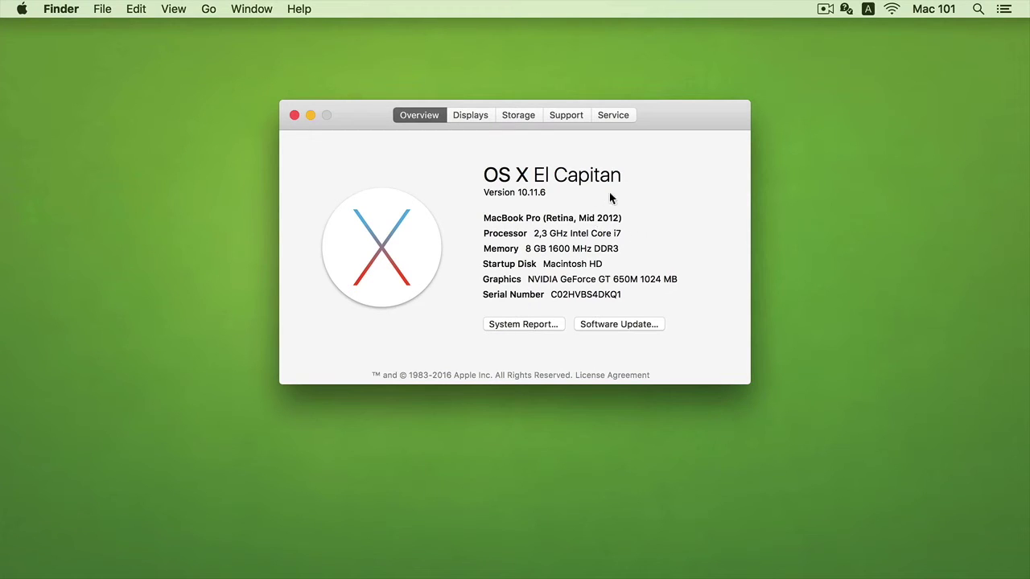
drag(652, 118, 651, 51)
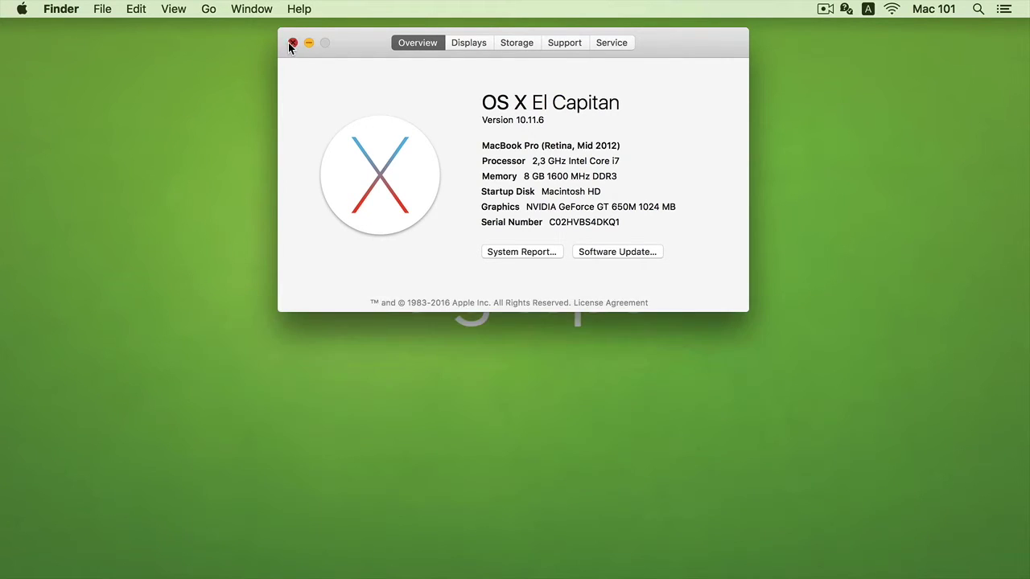
click(293, 43)
click(3, 4)
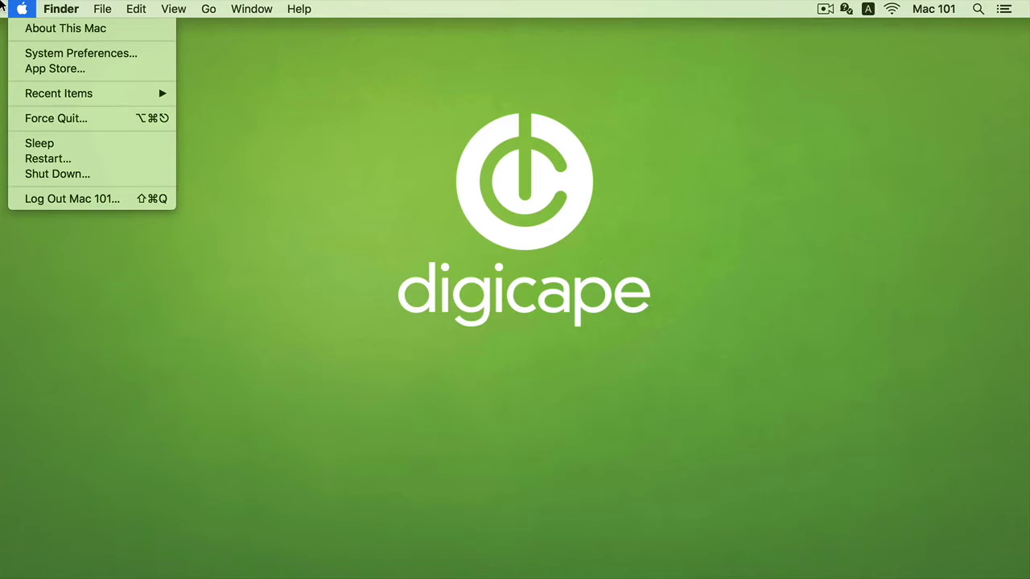
- Check the App Store Updates page, find No Updates Available, and quit the App Store
click(32, 68)
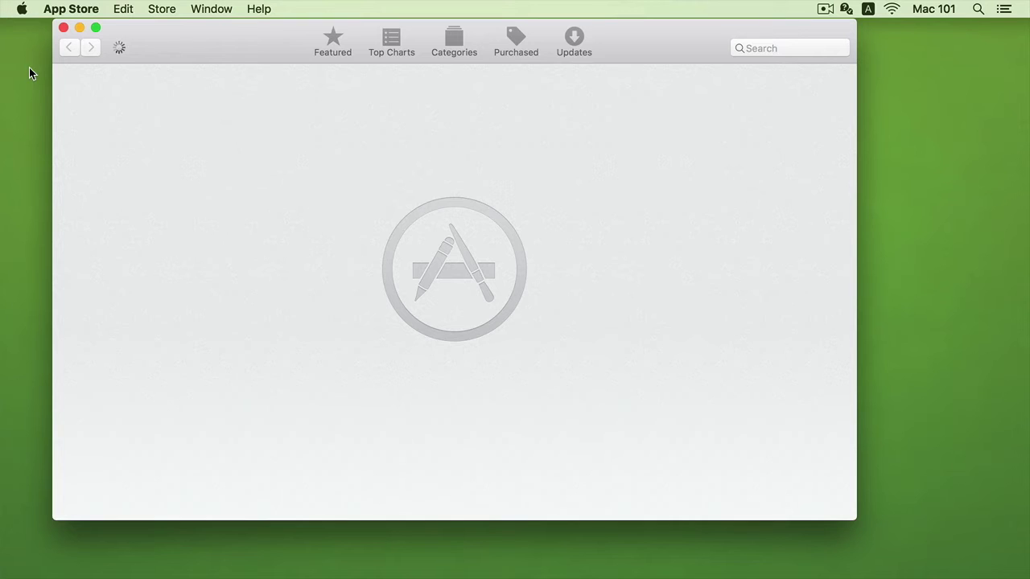
click(579, 37)
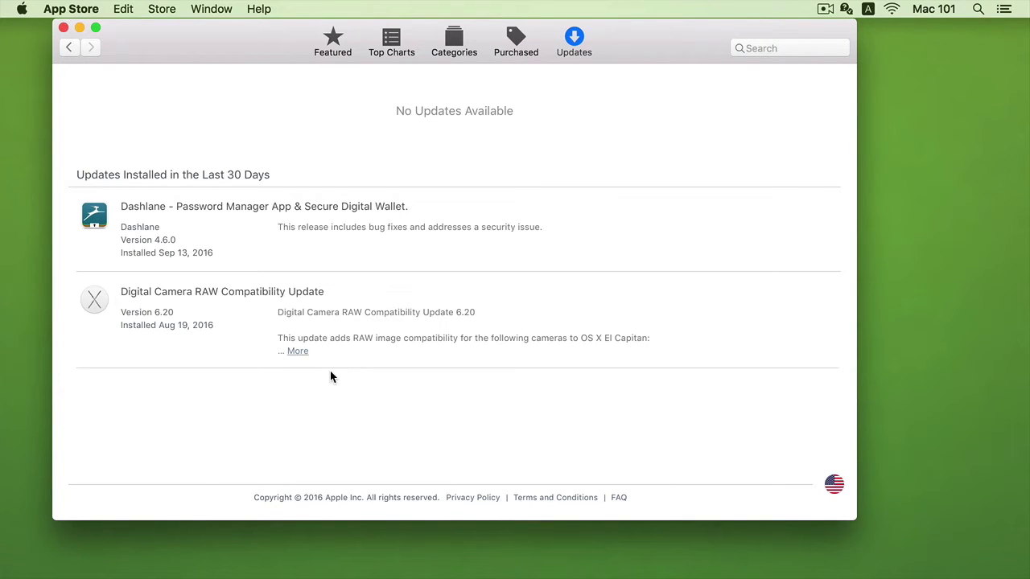
key(super+q)
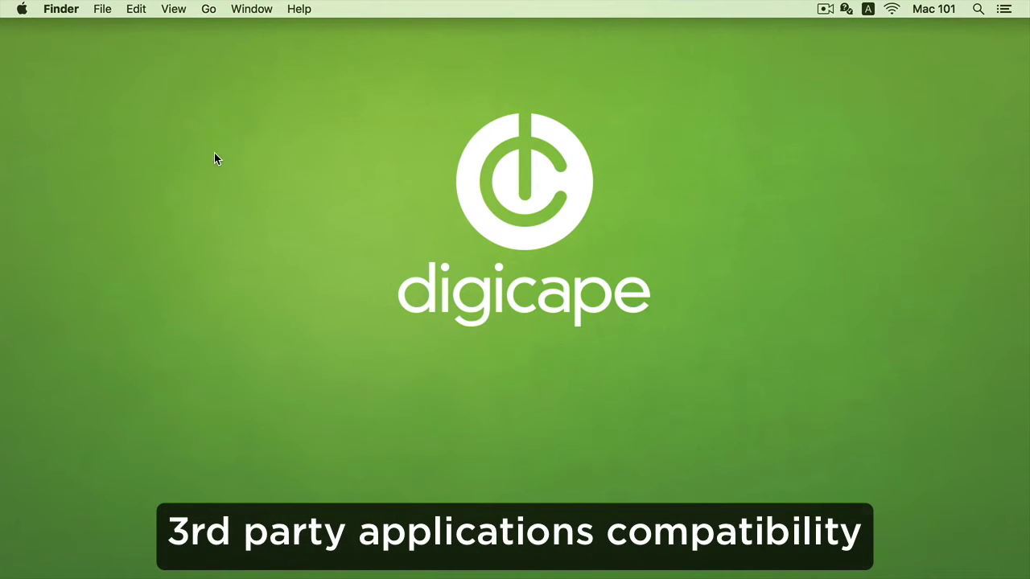
- Launch Safari and load roaringapps.com
mouse_move(254, 573)
click(166, 556)
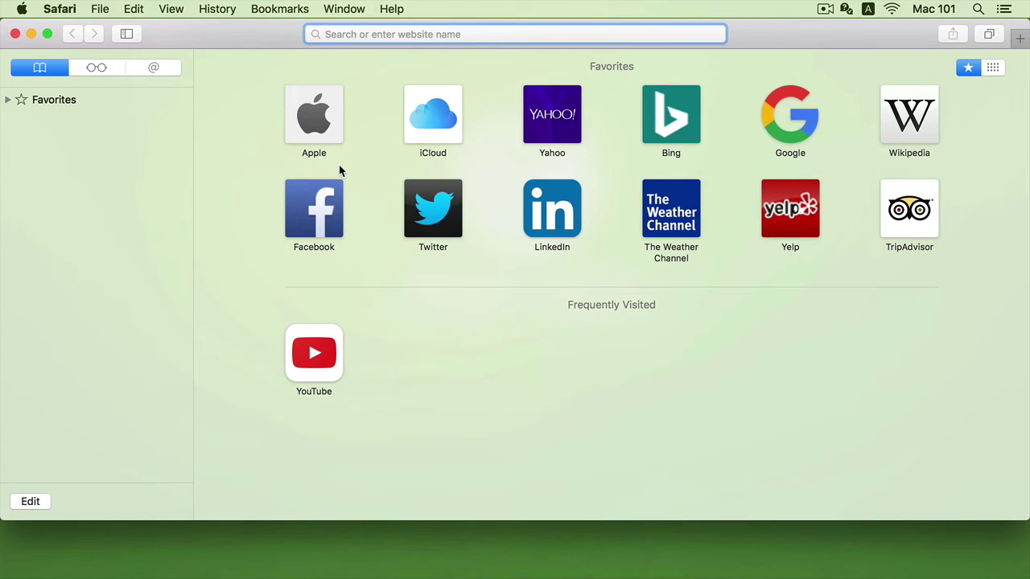
text(roar)
key(Return)
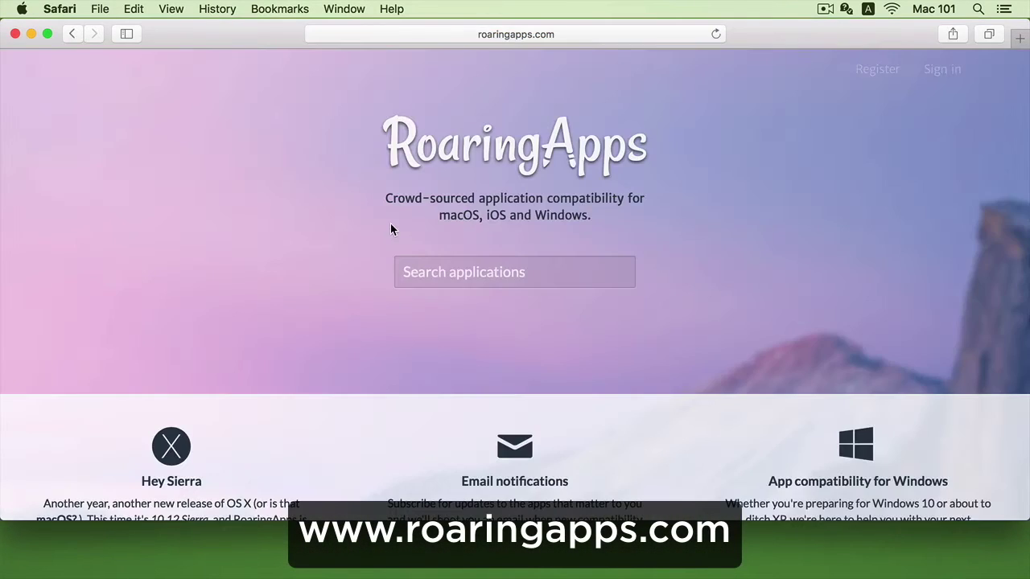
- Search RoaringApps for 'microsoft office 2016' and view its macOS Sierra compatibility result
click(410, 273)
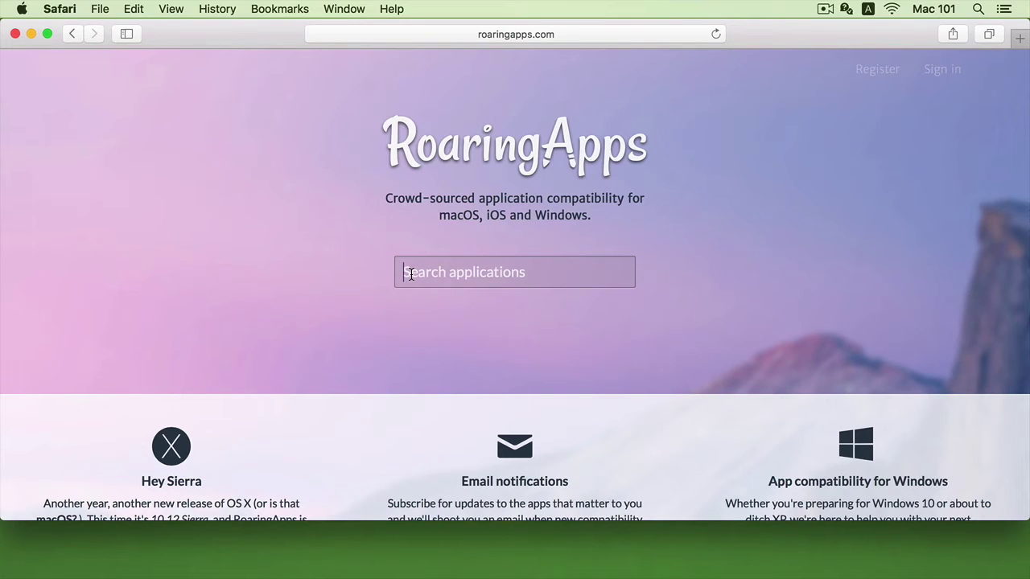
text(mi)
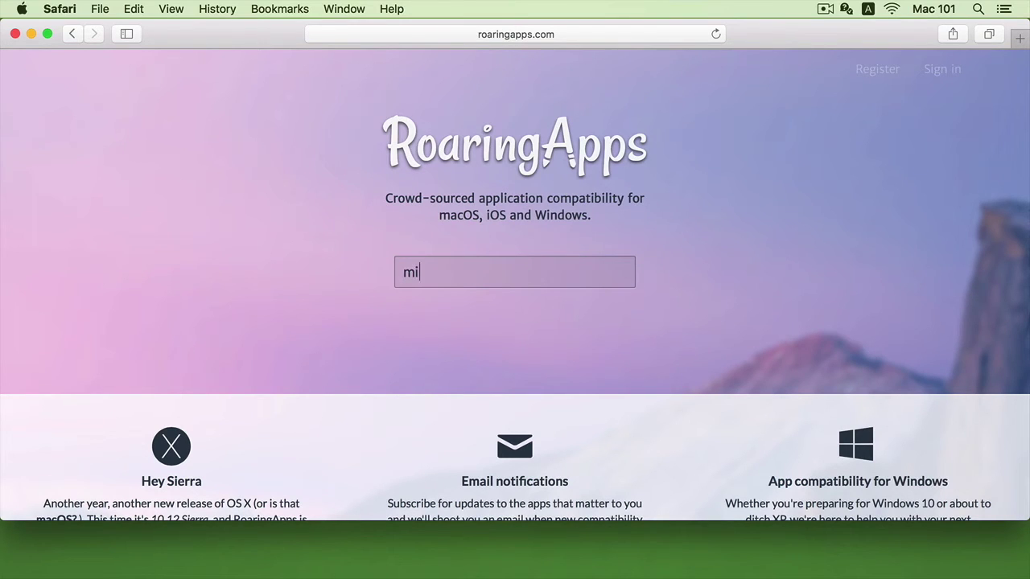
text(crosoft office 20)
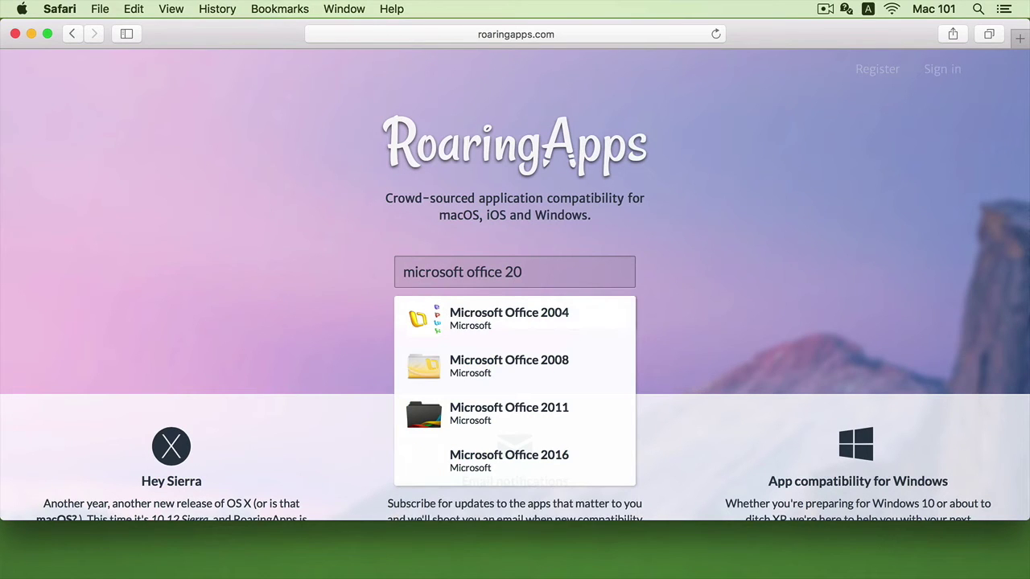
text(16)
click(510, 332)
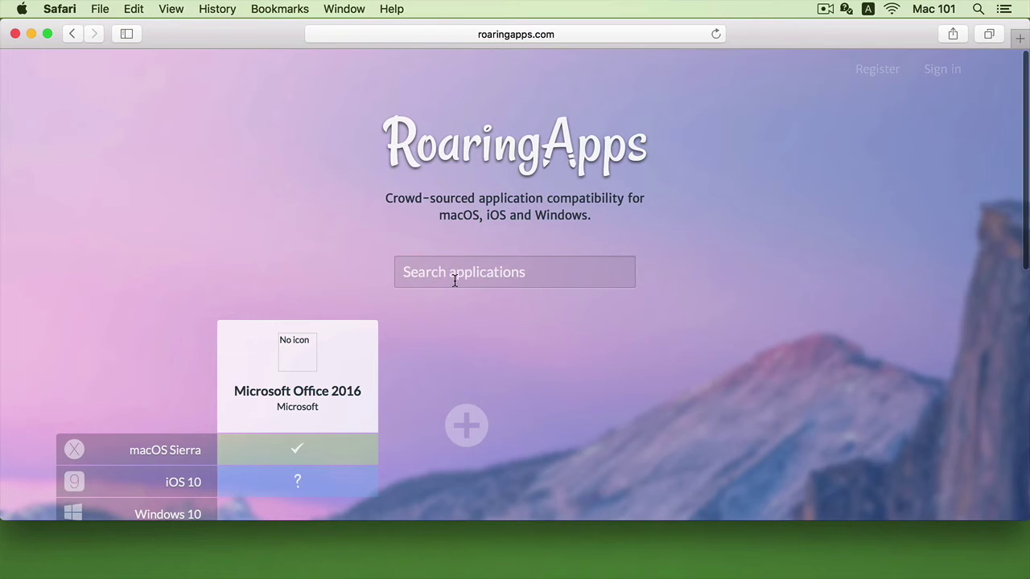
scroll(455, 280, down, 3)
- Open the full 'View macOS apps' compatibility table, then close the window and quit Safari
scroll(454, 280, down, 4)
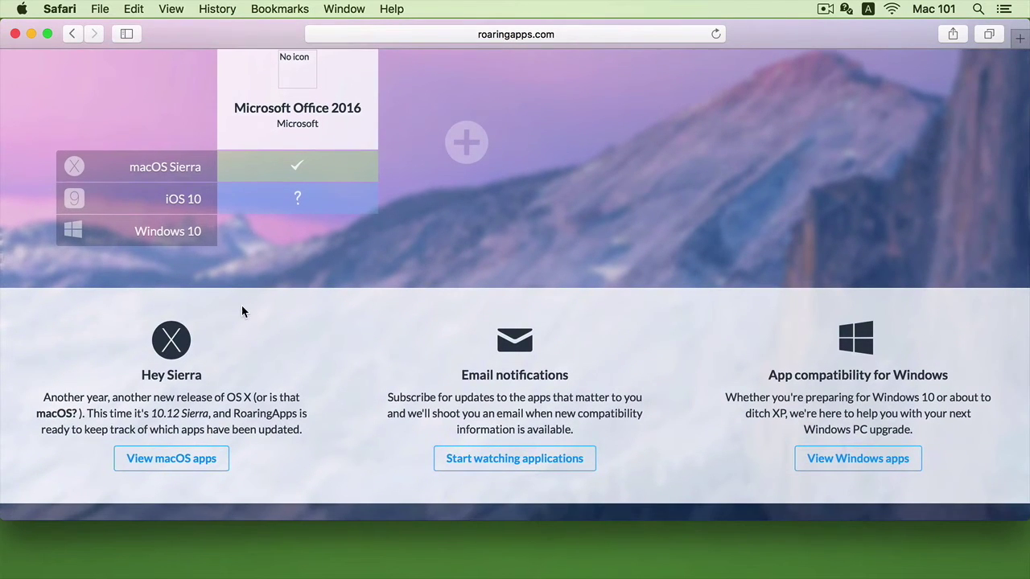
click(145, 468)
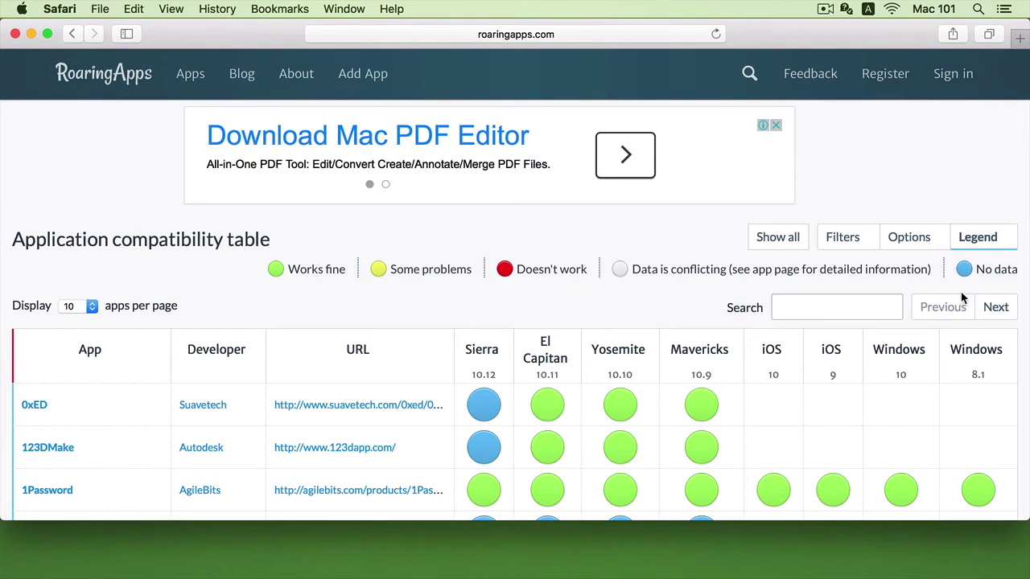
click(16, 35)
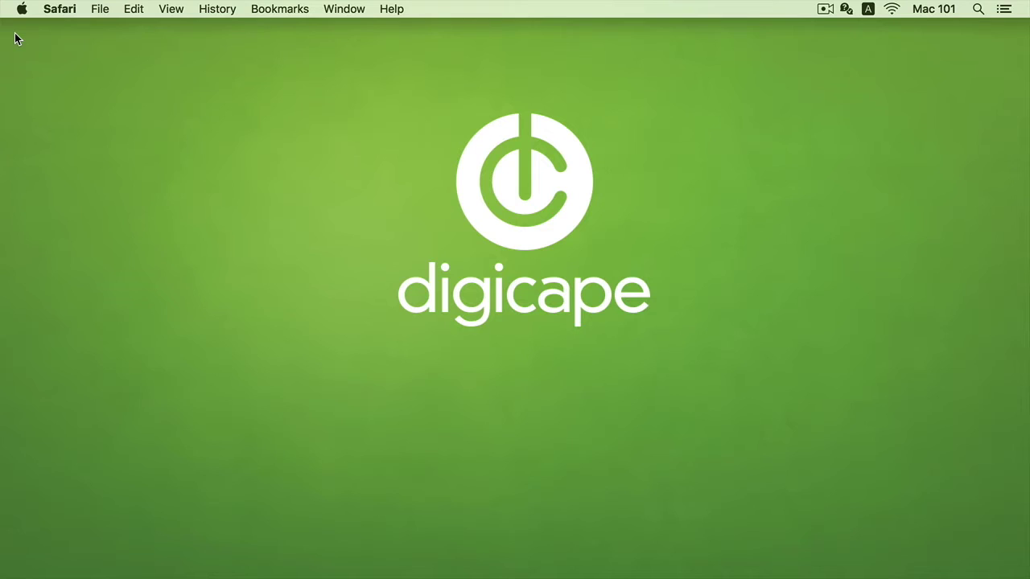
click(60, 8)
click(69, 201)
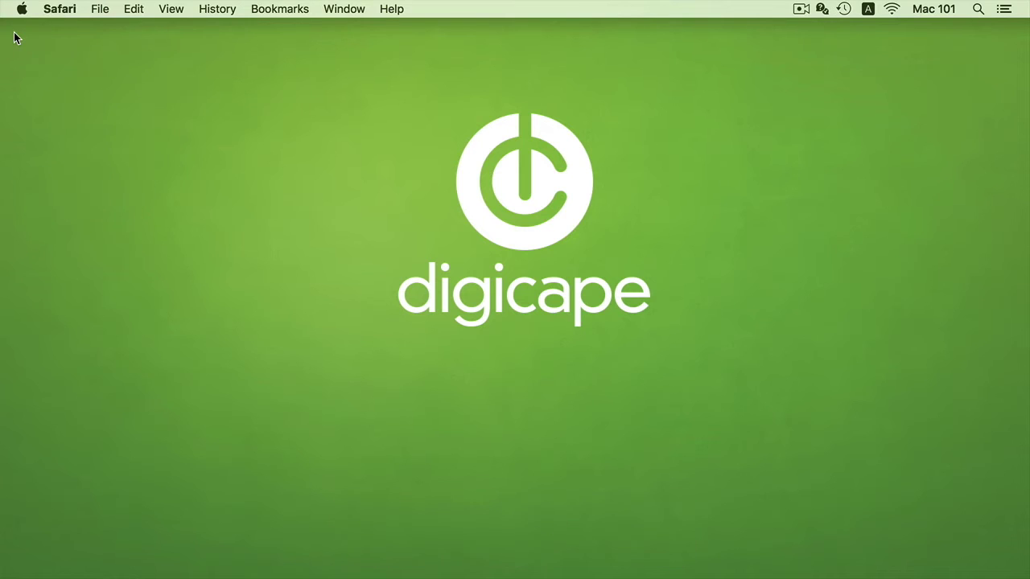
- Launch Disk Utility through a Spotlight search for 'disk'
key(super+space)
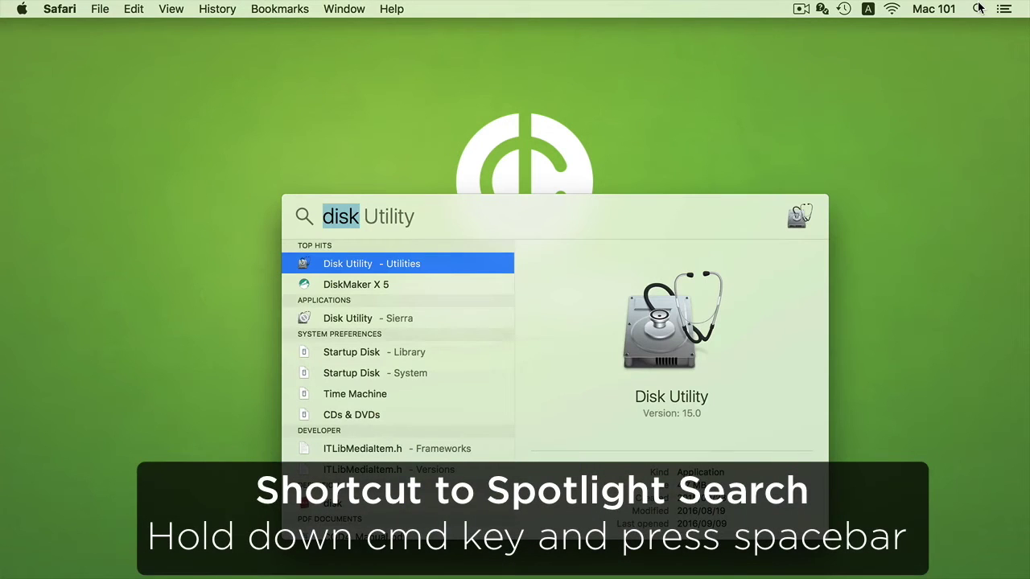
text(dic)
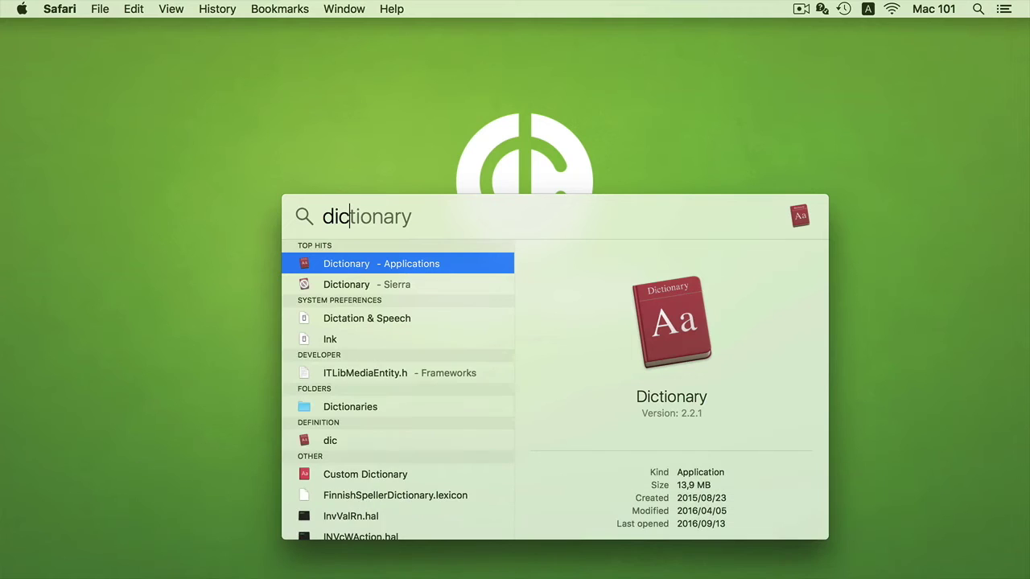
key(BackSpace)
text(sk)
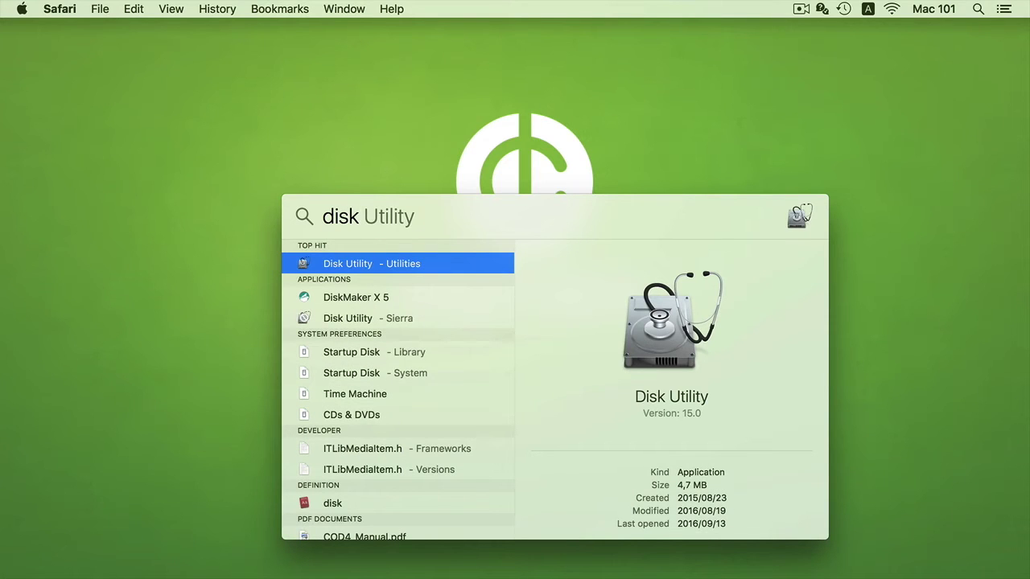
click(381, 265)
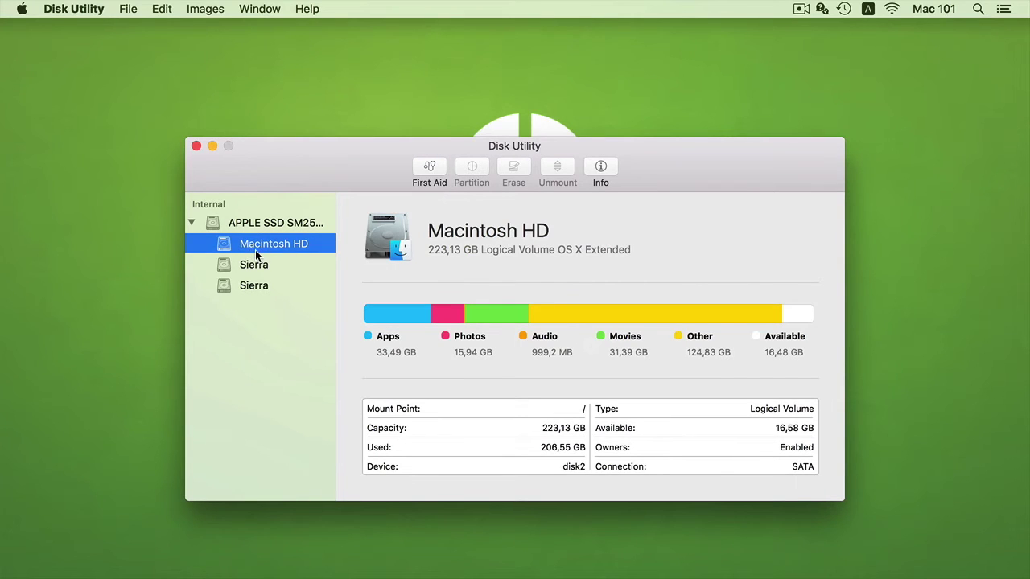
- Run First Aid on Macintosh HD and dismiss the Operation successful report
click(429, 167)
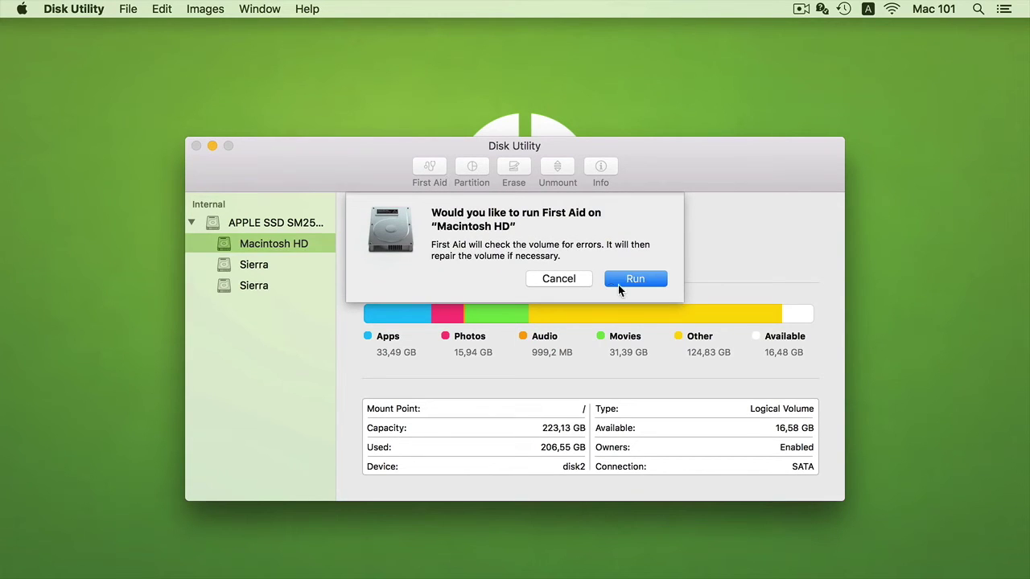
click(631, 282)
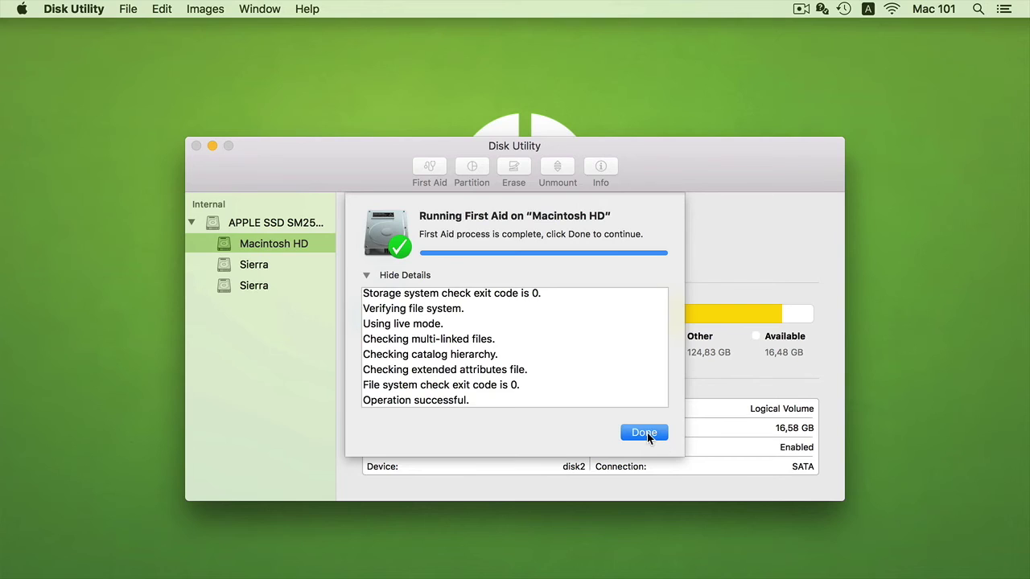
click(647, 433)
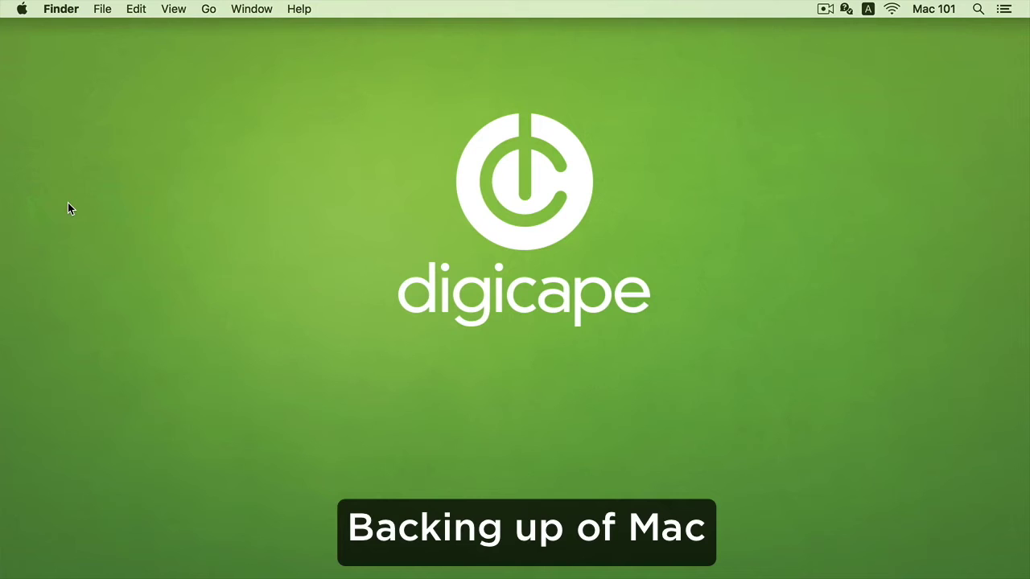
- Enable 'Show Time Machine in menu bar' for the Lightsaber backup, check its status, and close System Preferences
click(21, 9)
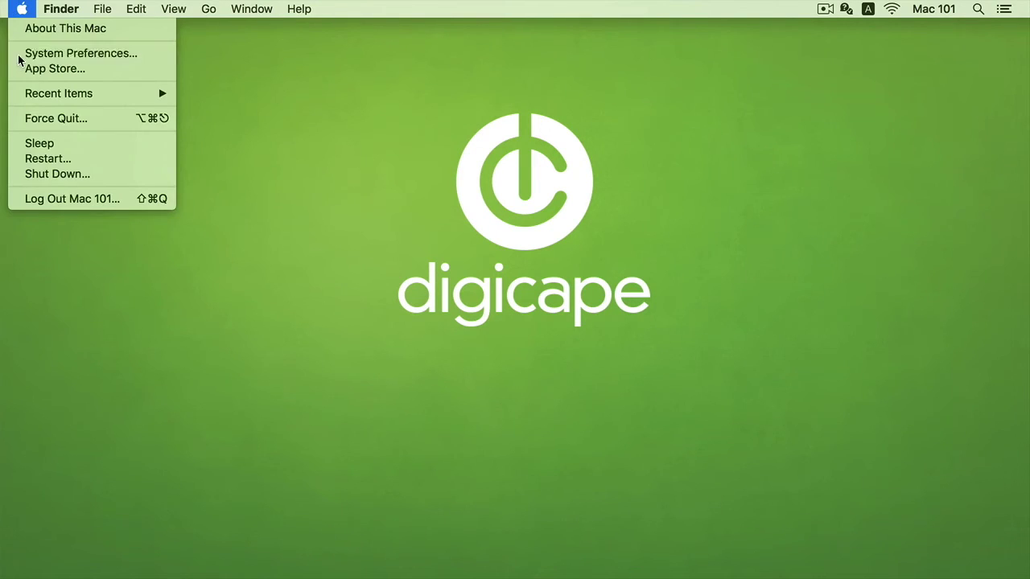
click(49, 53)
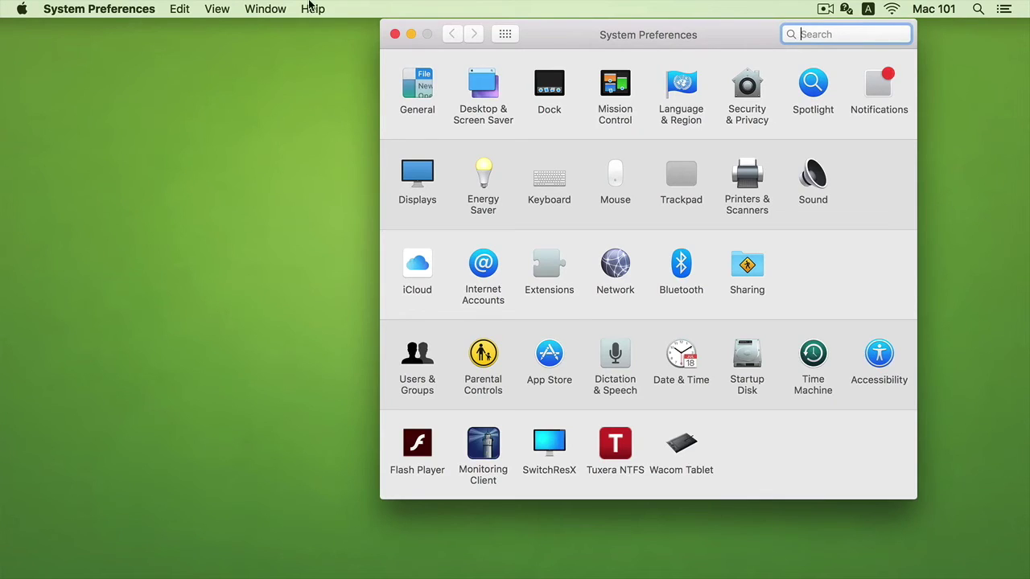
click(811, 370)
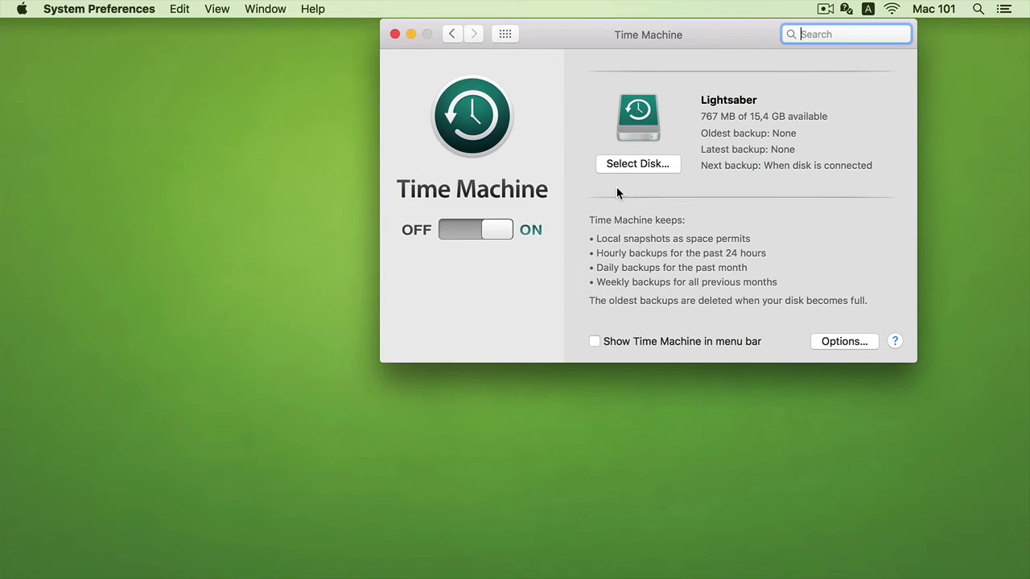
click(595, 344)
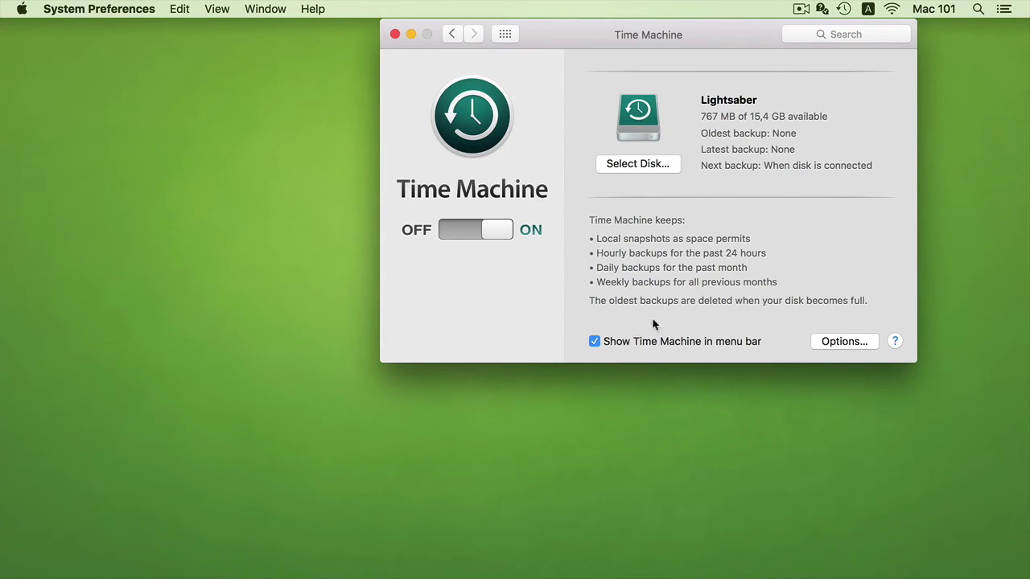
click(844, 9)
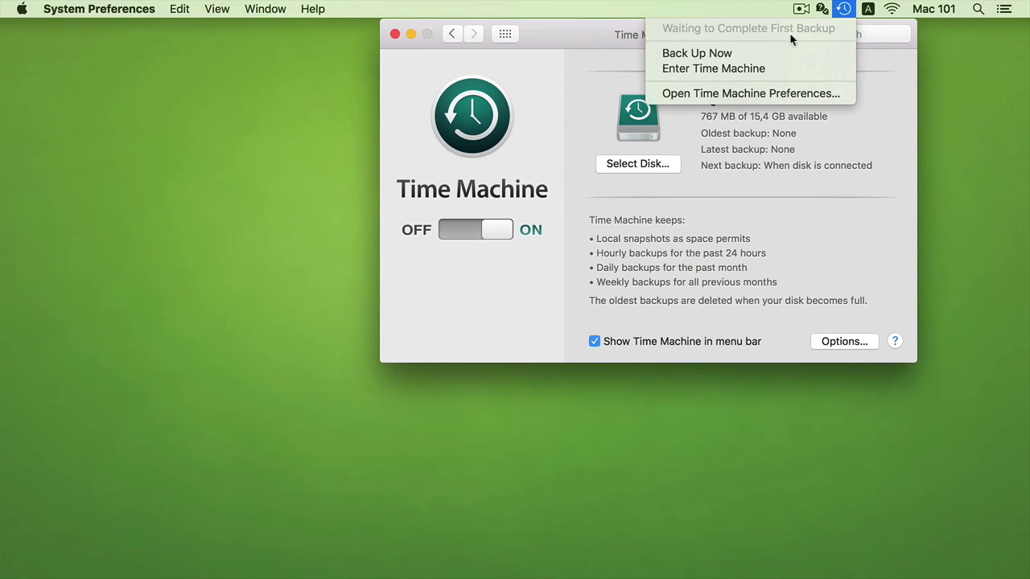
click(394, 35)
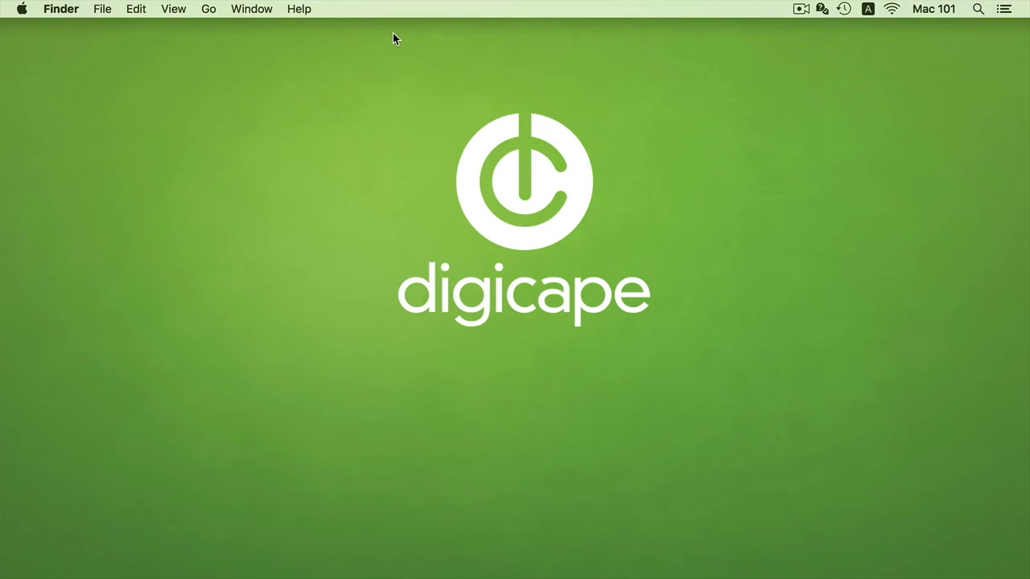
- Load bombich.com in Safari and start the Carbon Copy Cloner 30-day trial download
mouse_move(131, 567)
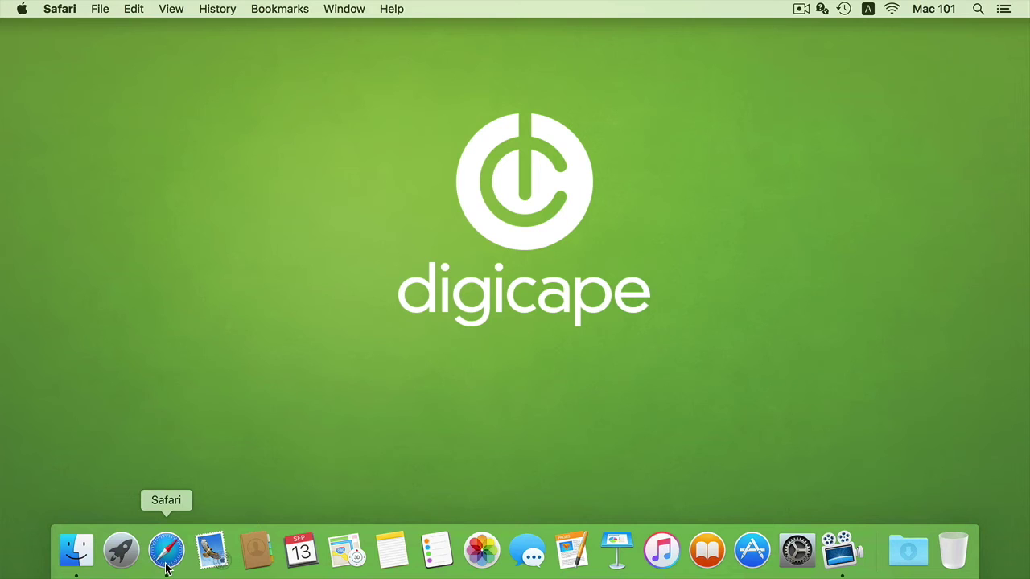
click(167, 567)
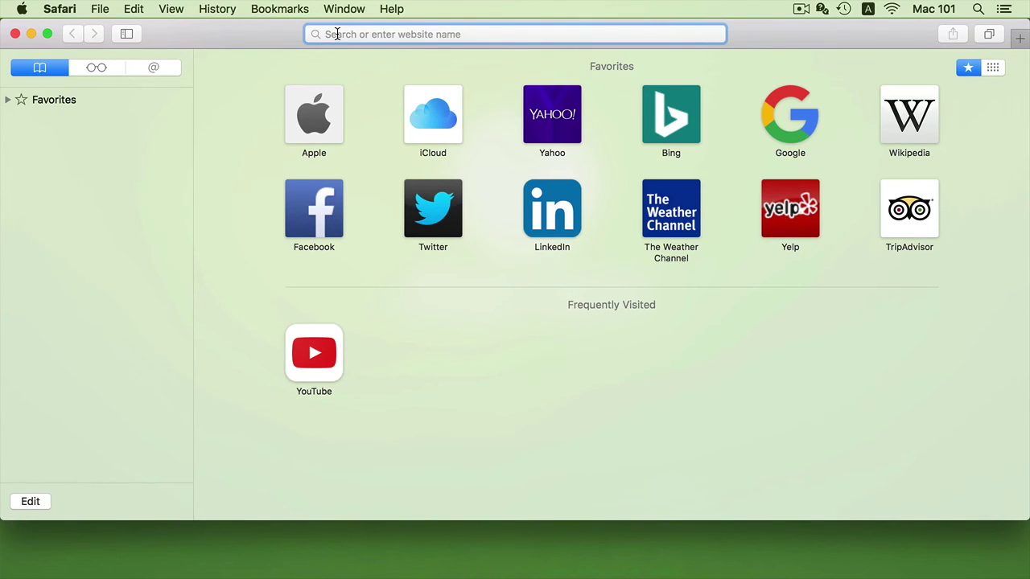
text(bombich.com)
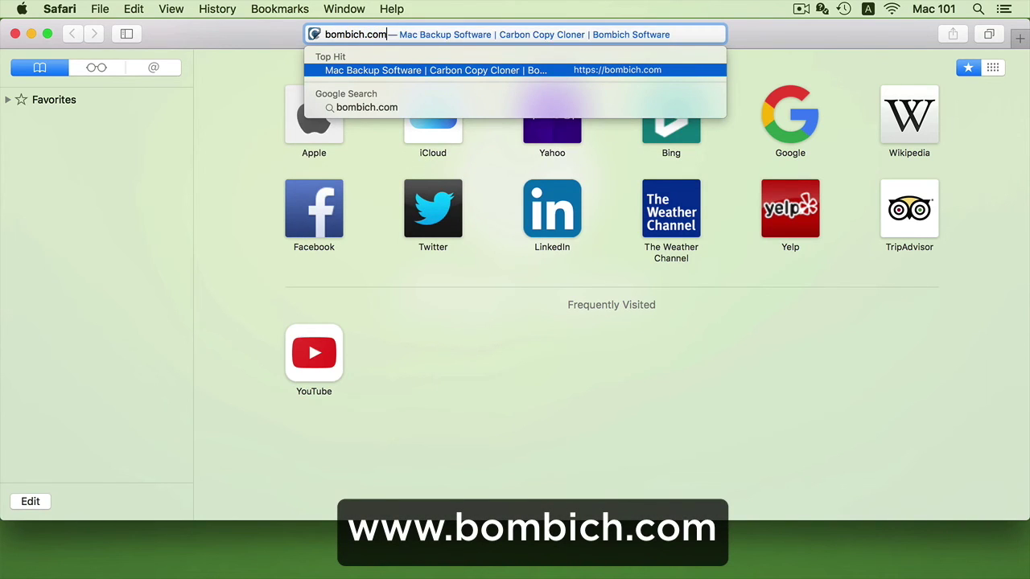
key(Return)
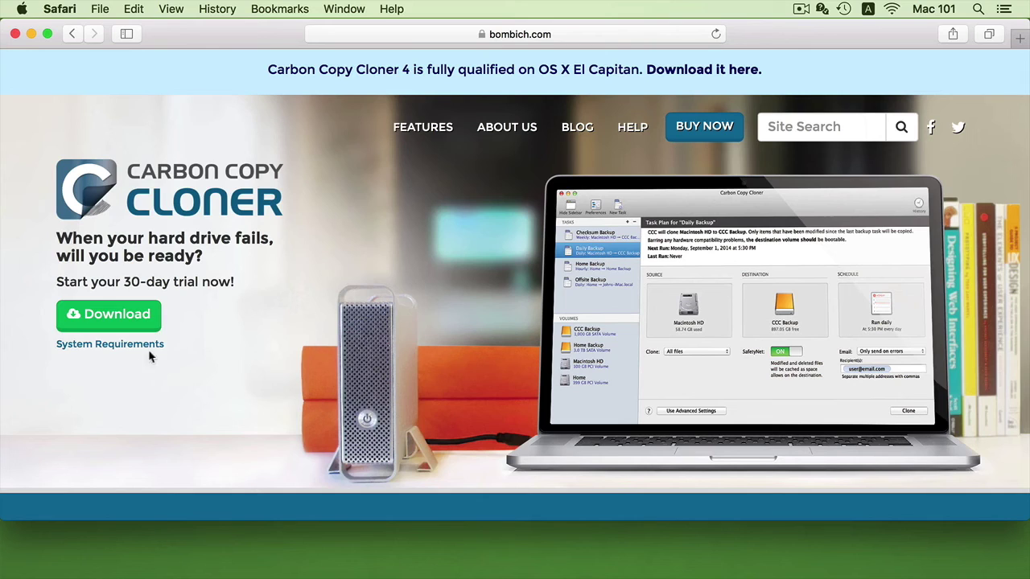
click(109, 322)
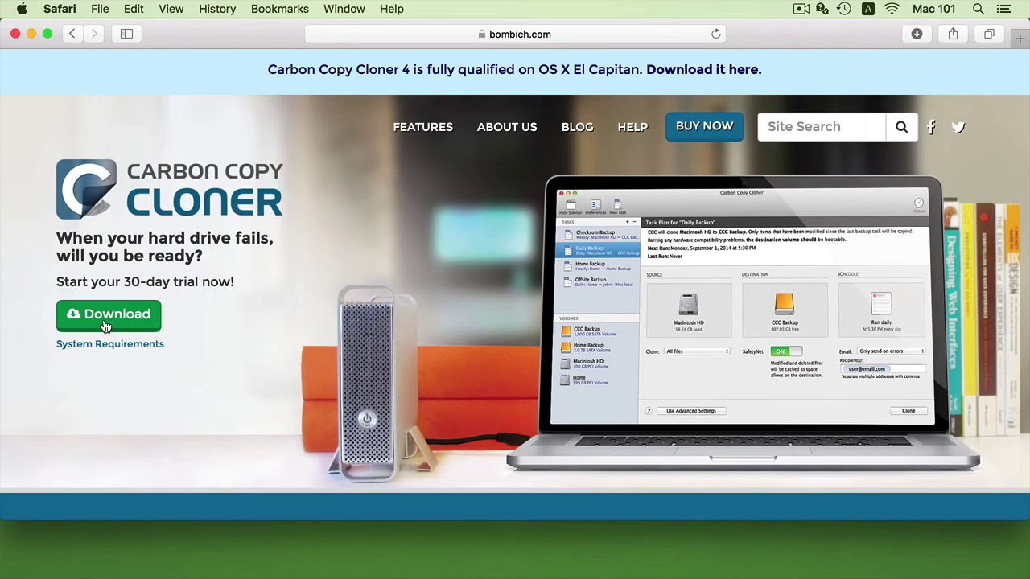